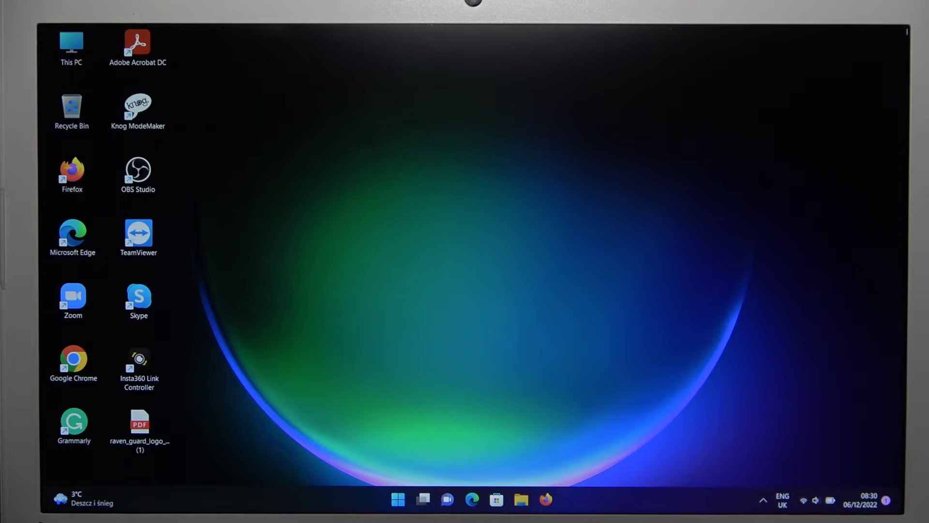
- Launch Settings from Start to reach the Sound page with the Wireless Stereo Headset selected
{"action": "left_click", "coordinate": [401, 498]}
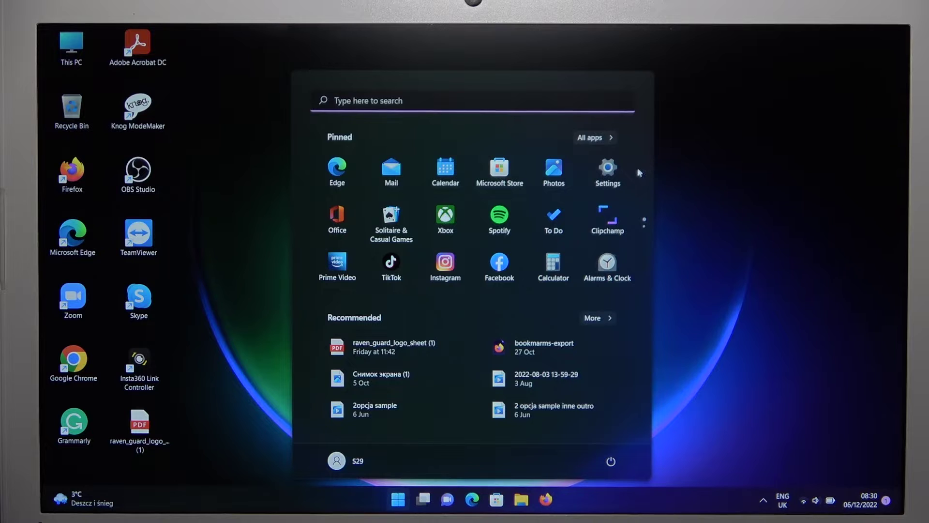
{"action": "left_click", "coordinate": [609, 171]}
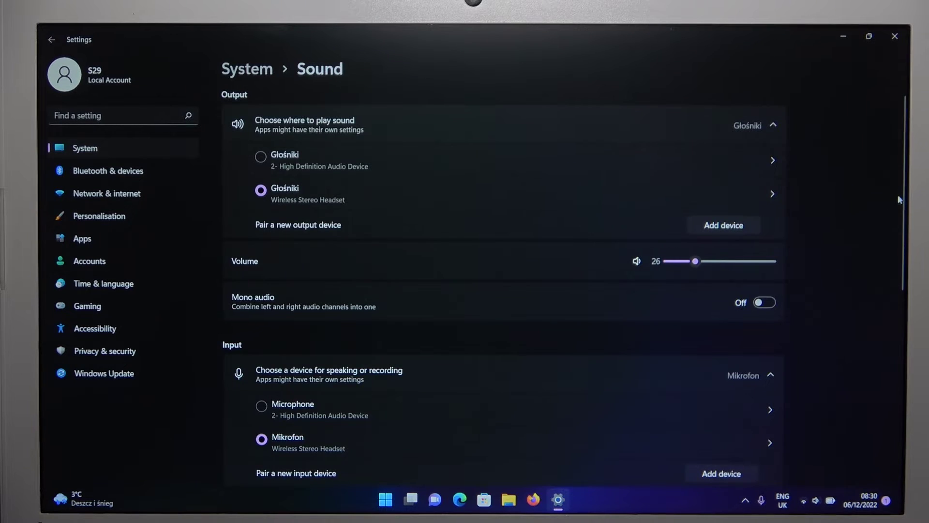
{"action": "scroll", "coordinate": [508, 291], "scroll_direction": "down", "scroll_amount": 3}
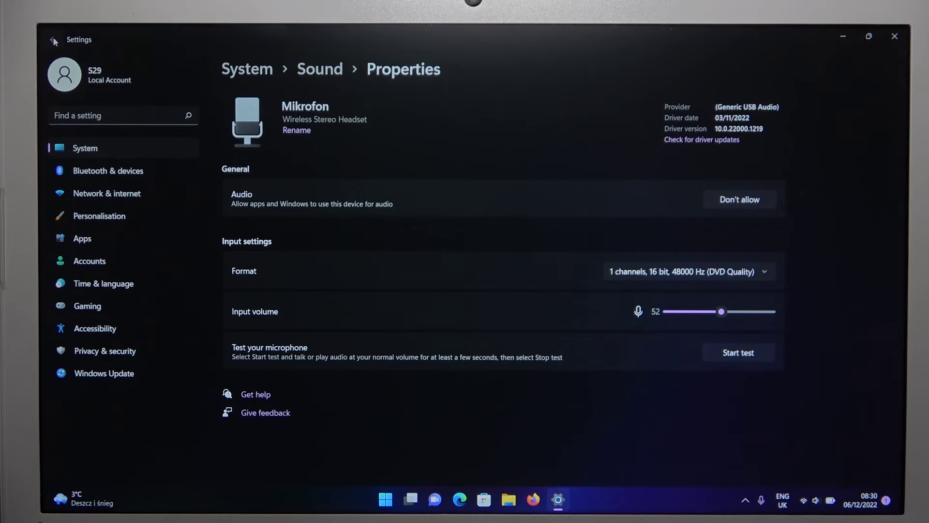
- Back on the Sound page, set the Wireless Stereo Headset output volume to 91
{"action": "left_click", "coordinate": [319, 69]}
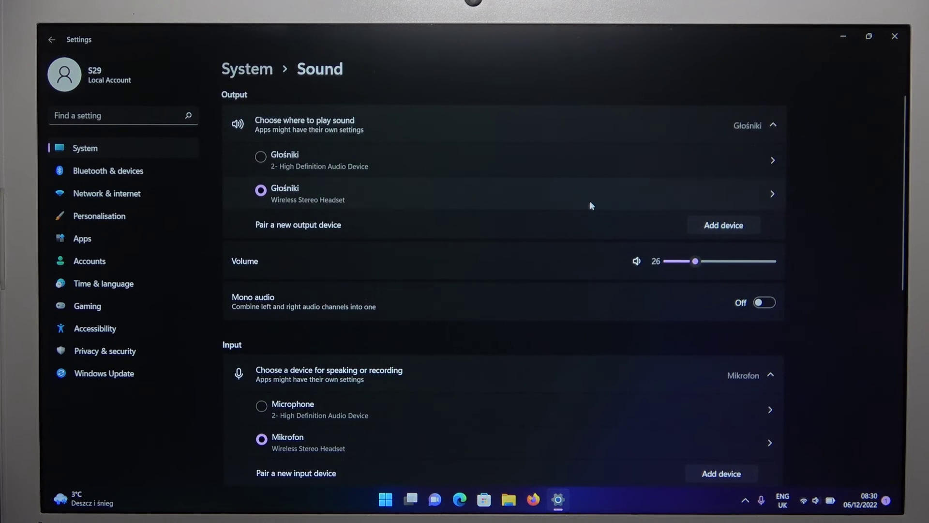
{"action": "left_click", "coordinate": [761, 263]}
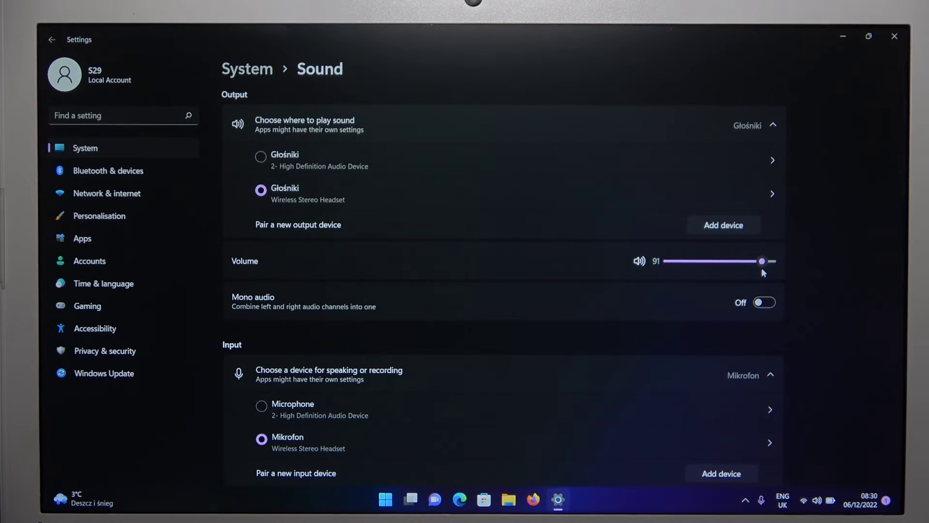